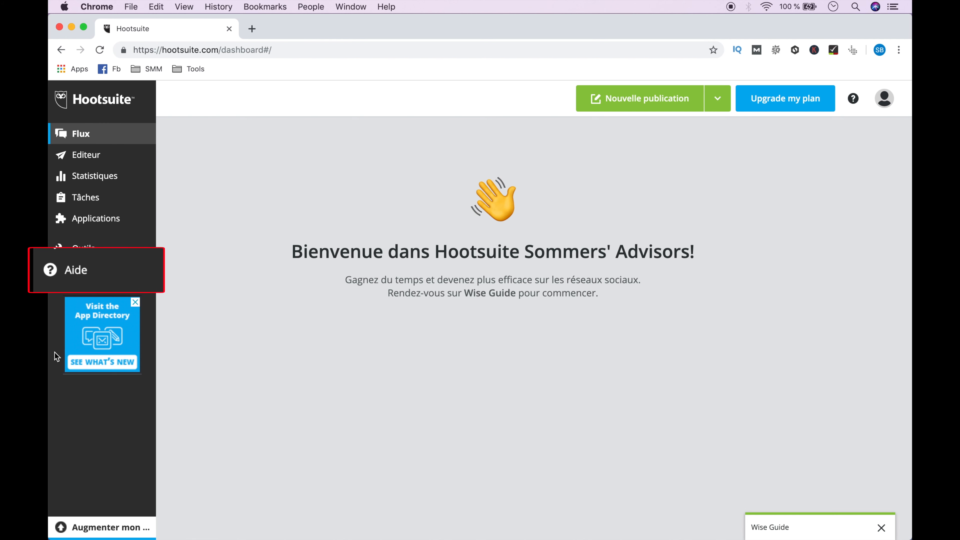
# Step: Start a new publication from the editor and choose the Pizzect Facebook page as its destination
pyautogui.click(99, 160)
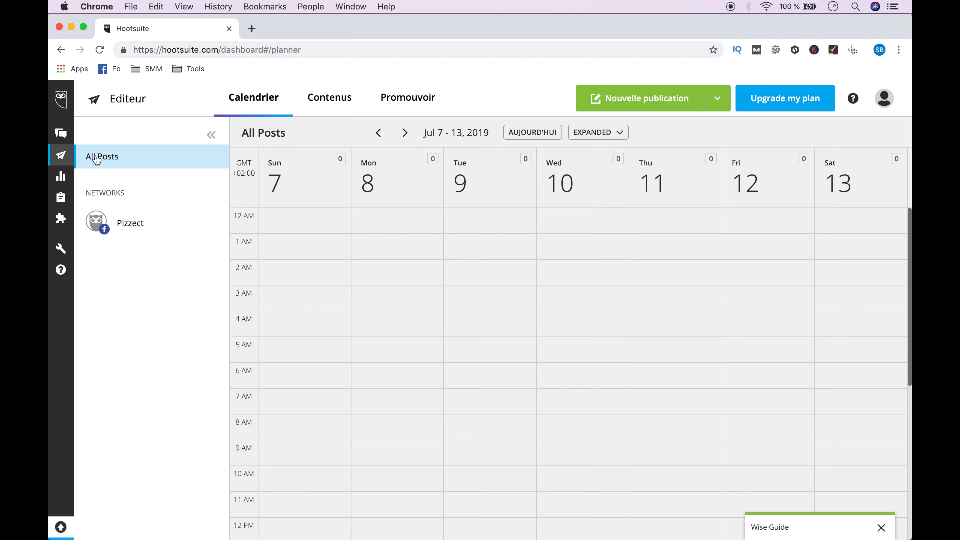
pyautogui.click(633, 105)
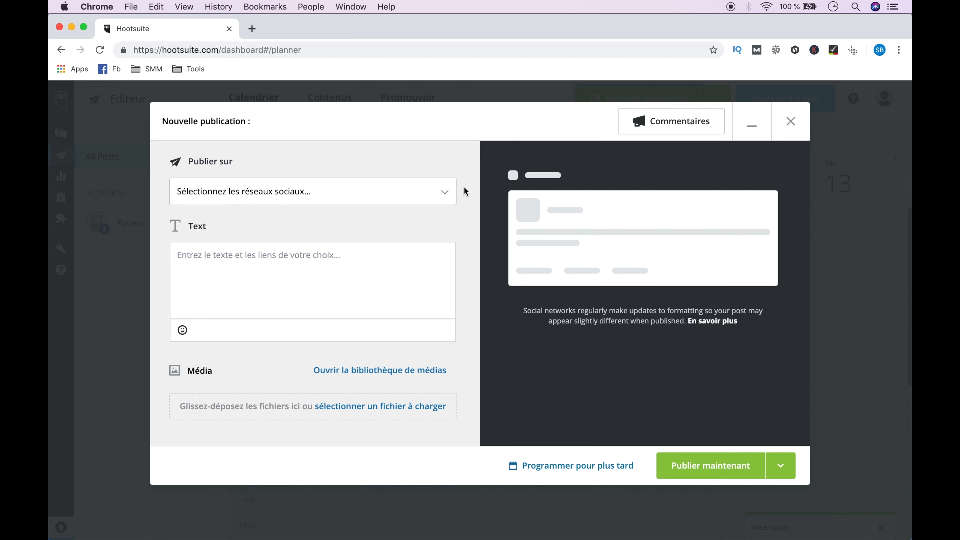
pyautogui.click(444, 192)
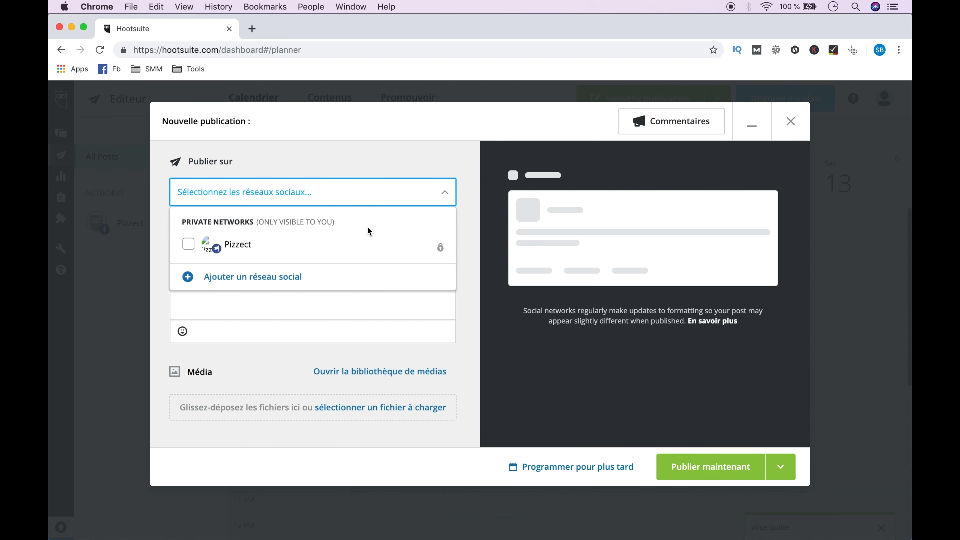
pyautogui.click(355, 249)
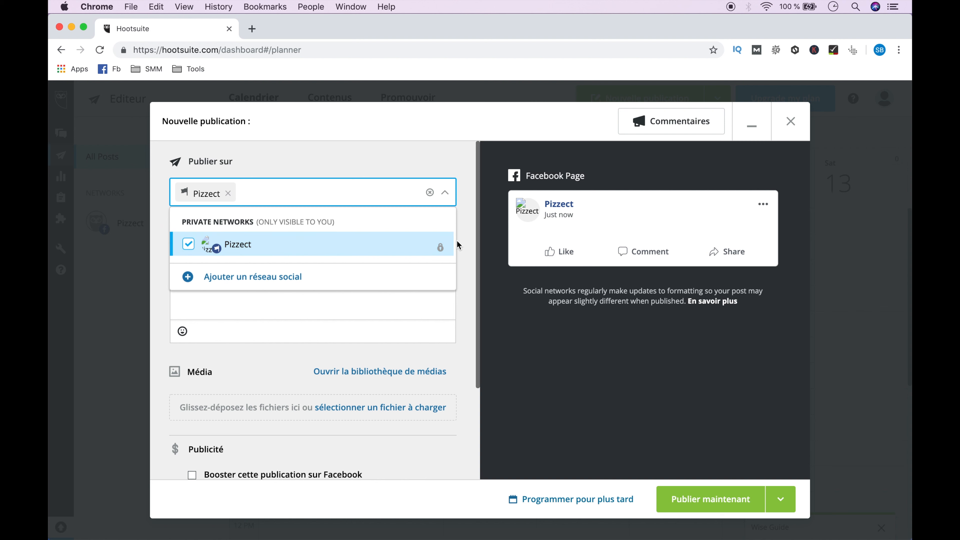
pyautogui.click(471, 248)
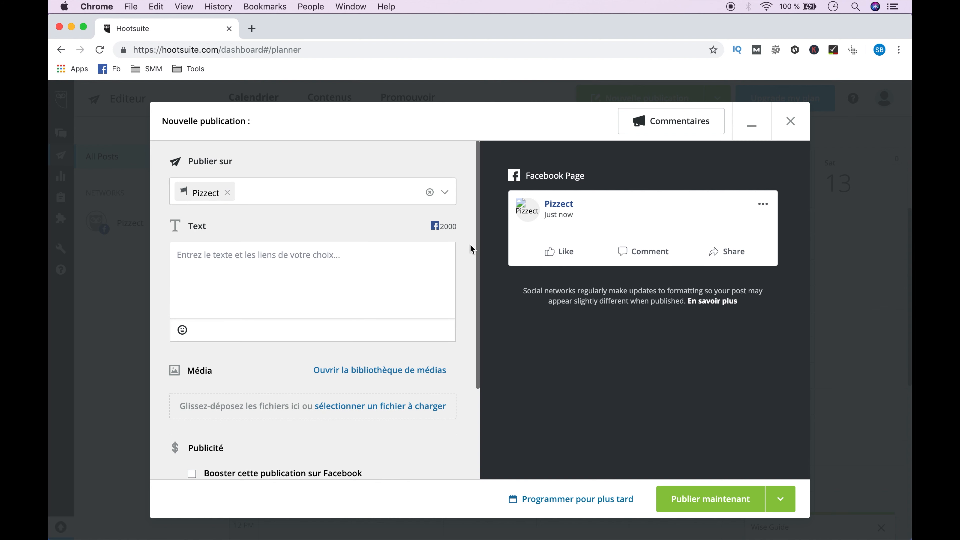
pyautogui.click(417, 275)
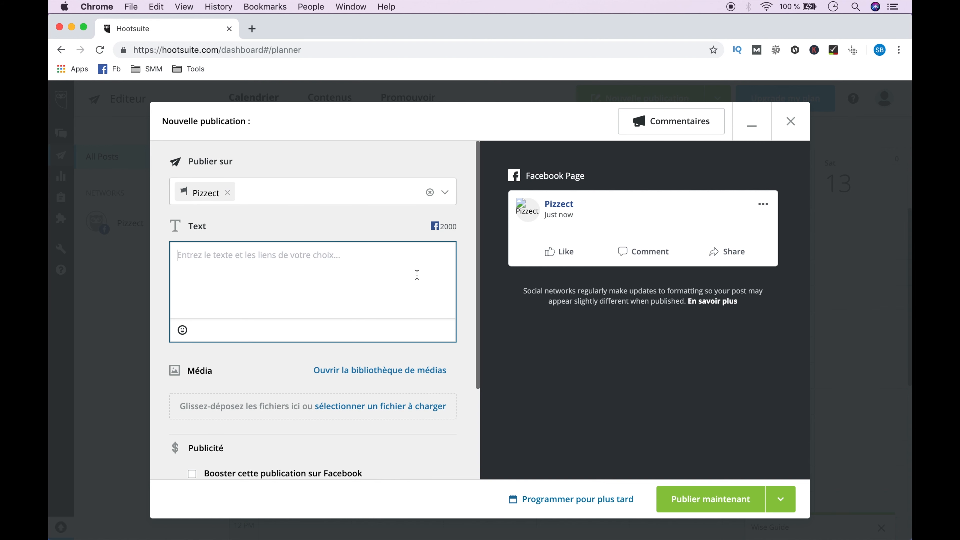
pyautogui.write('Test Hoot')
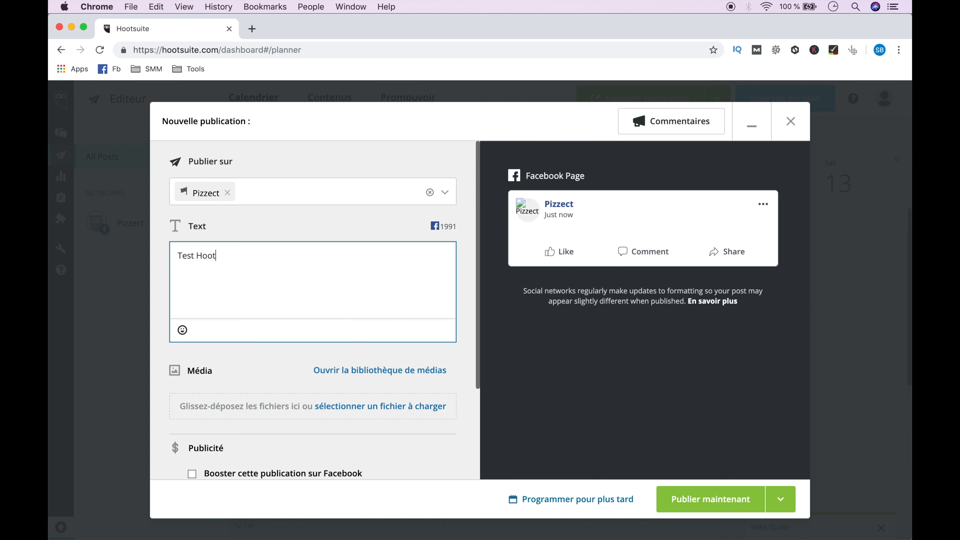
pyautogui.write('suite')
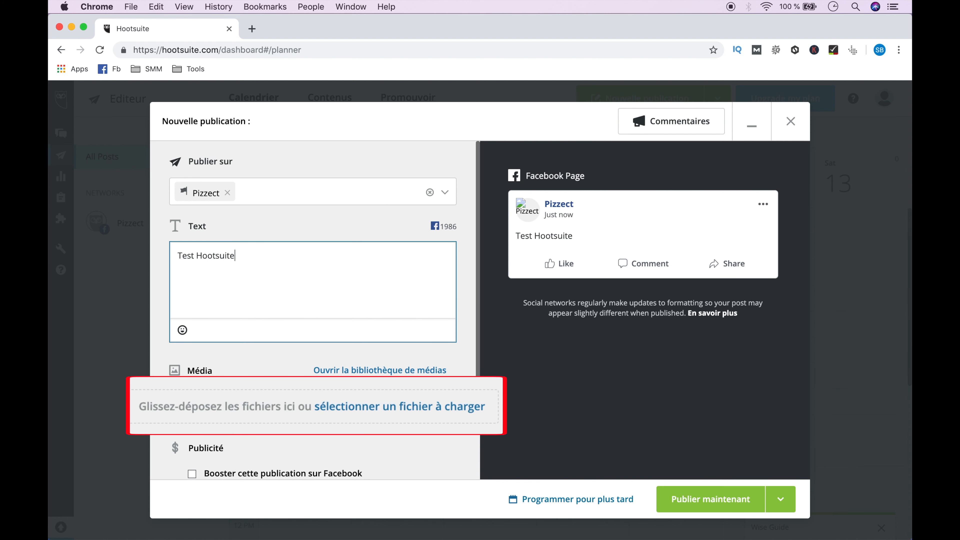
pyautogui.press('Return')
pyautogui.press('Return')
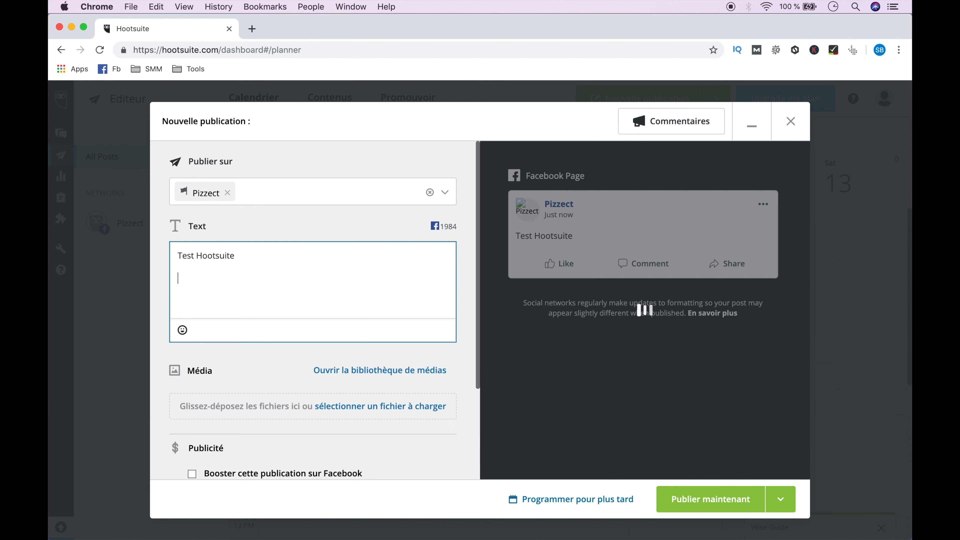
pyautogui.write('https://sommersadvisors.com/marketing-reseaux-sociaux-5-tendances-a-suivre-2019/')
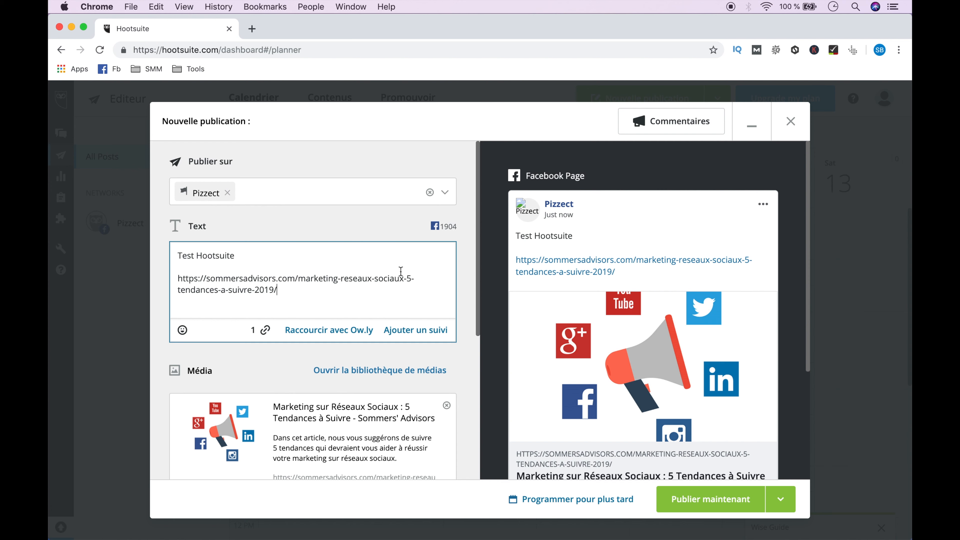
# Step: Mention the Sommers' Advisors page after "Test Hootsuite" on the first line of the post
pyautogui.click(376, 254)
pyautogui.write('@sommersadvisors')
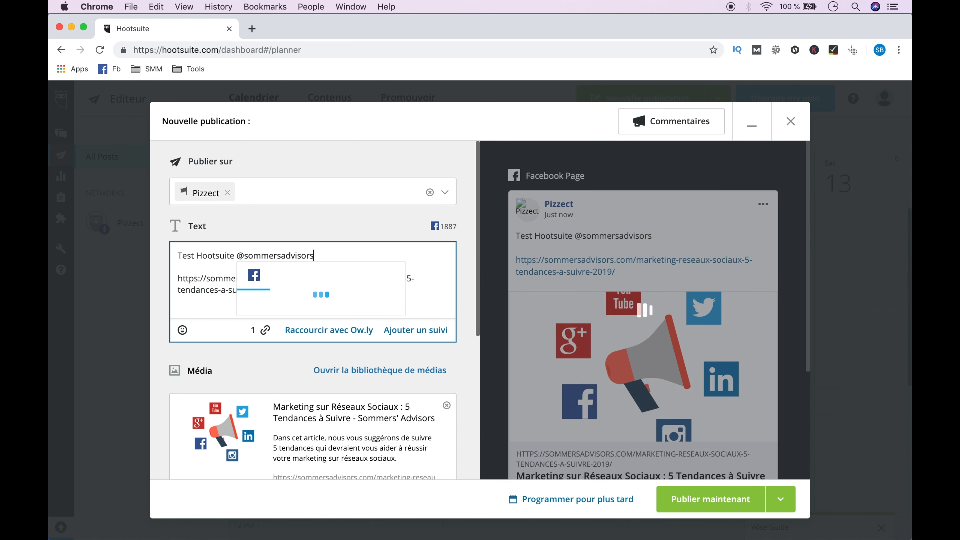
pyautogui.click(344, 304)
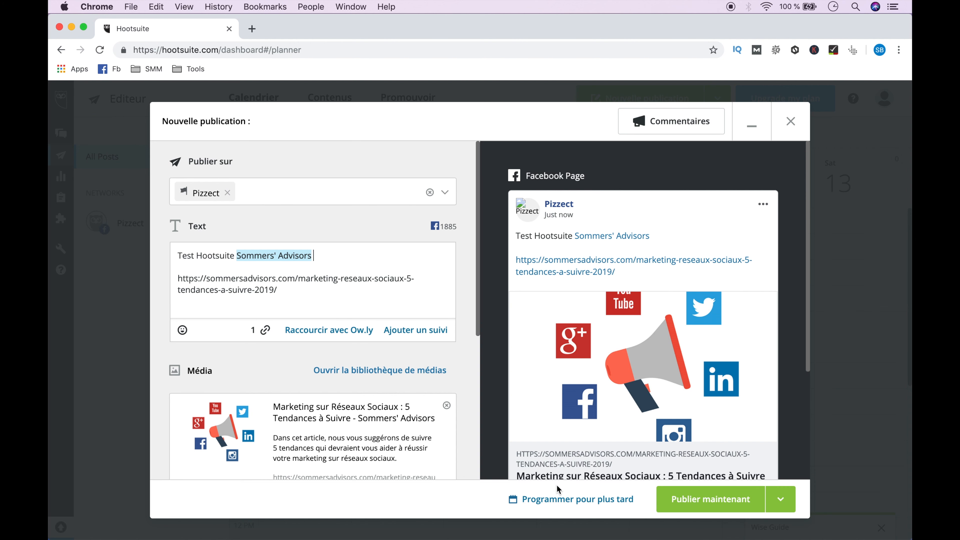
# Step: Schedule the post for Friday, July 12, 2019 at 1:00 PM
pyautogui.click(568, 499)
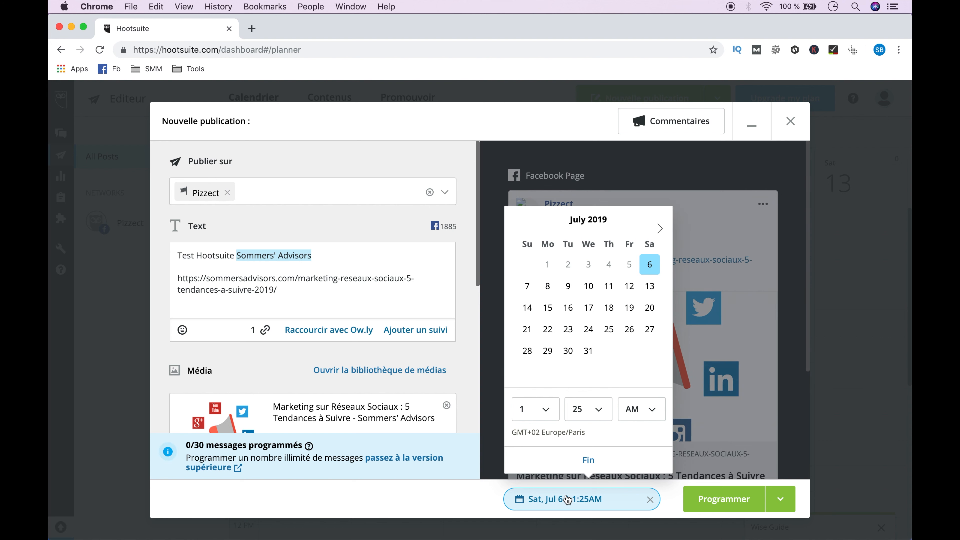
pyautogui.click(629, 288)
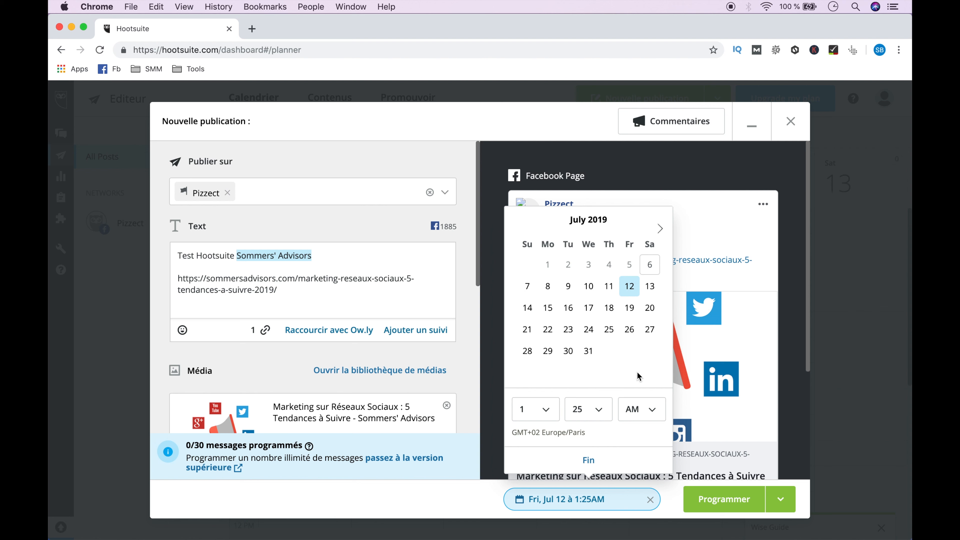
pyautogui.click(647, 409)
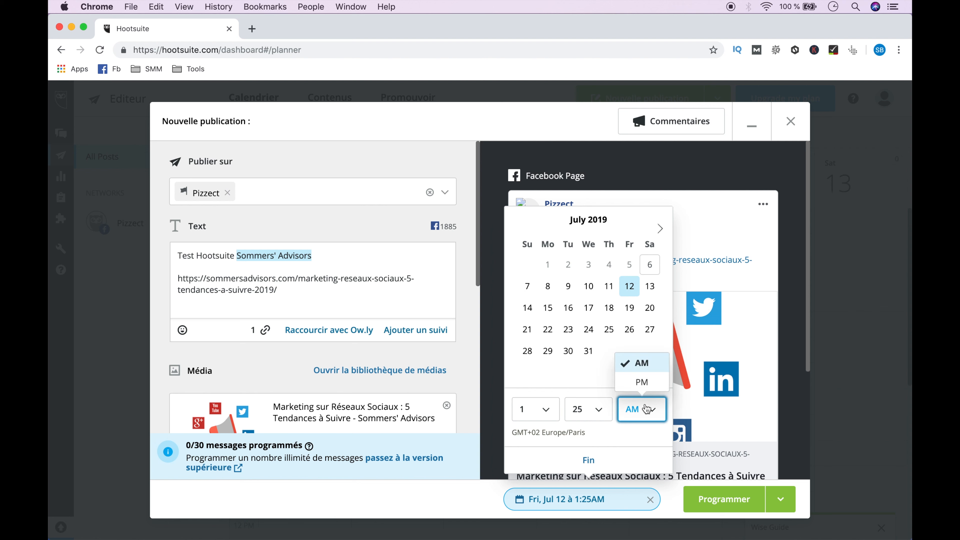
pyautogui.click(642, 387)
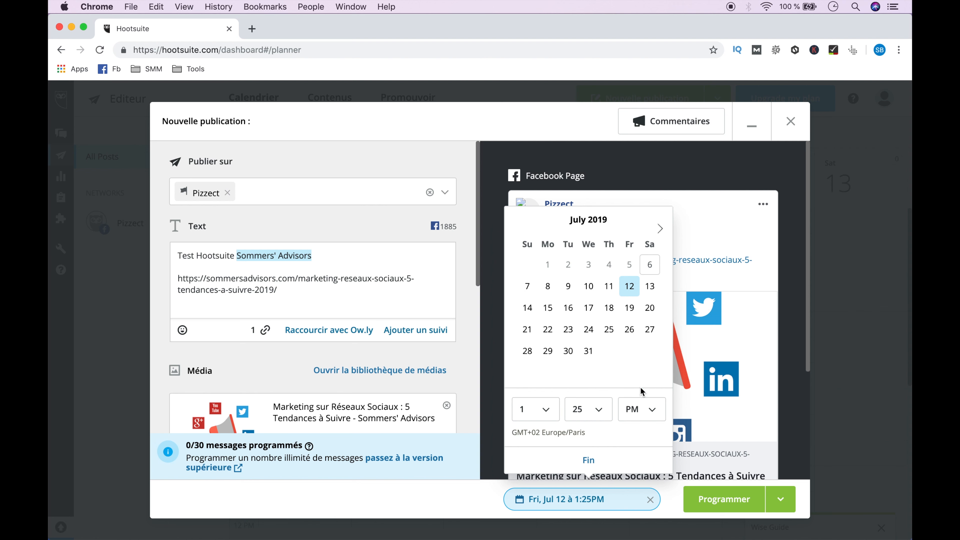
pyautogui.click(590, 418)
pyautogui.click(588, 172)
pyautogui.click(585, 461)
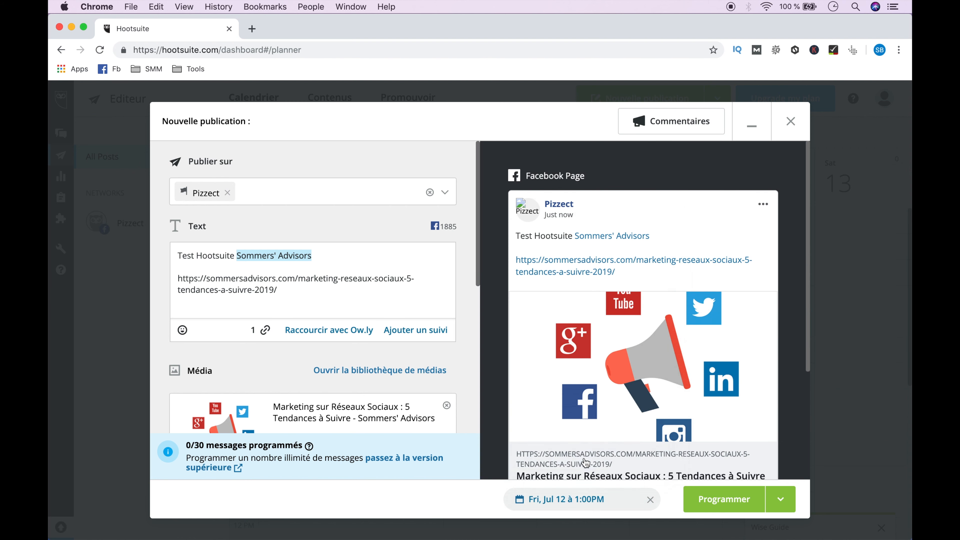
pyautogui.click(738, 503)
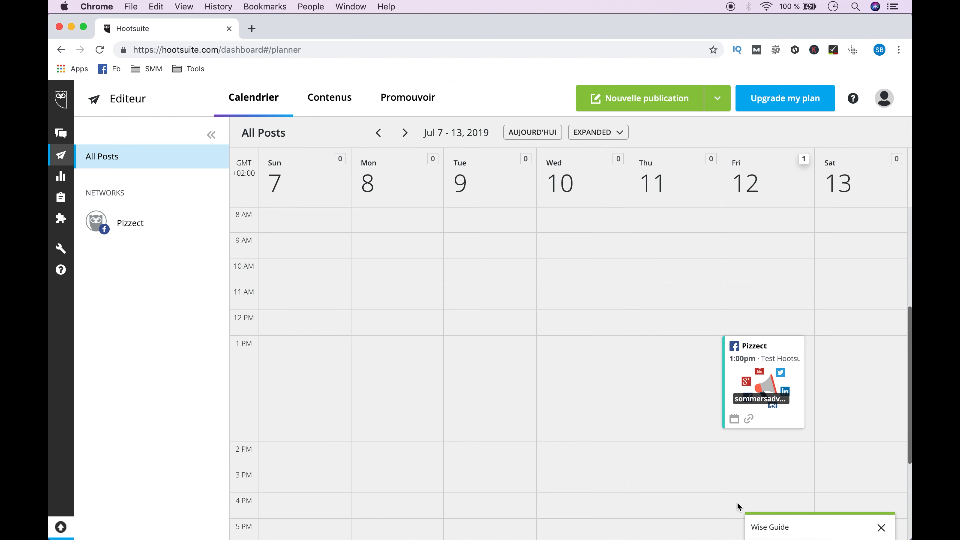
# Step: View the network types available for a new private network in social network management, and close the dialog
pyautogui.click(884, 99)
pyautogui.click(775, 195)
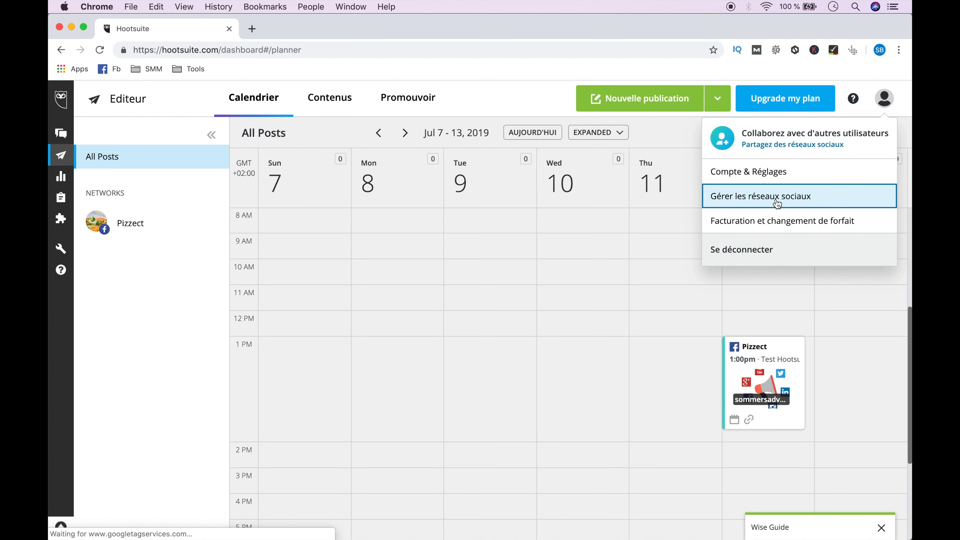
pyautogui.click(154, 481)
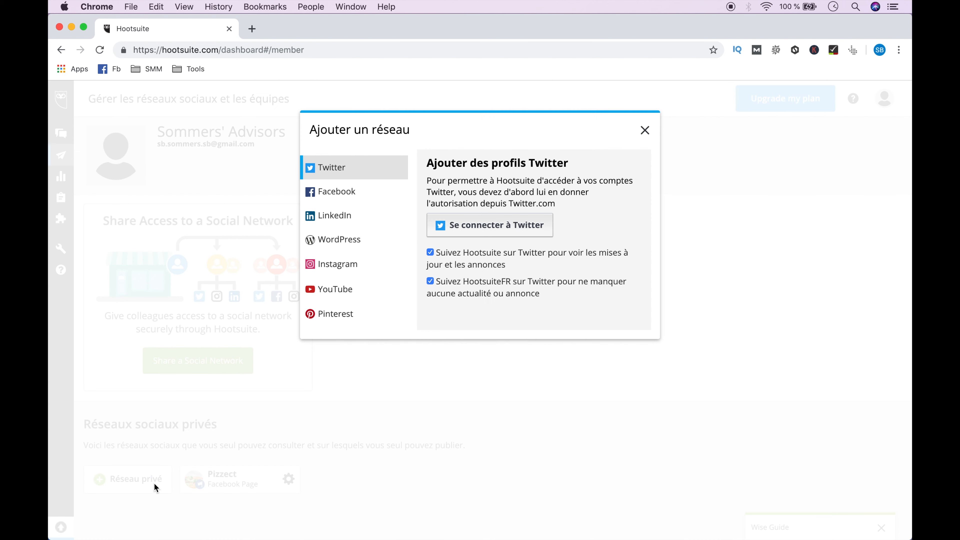
pyautogui.click(642, 133)
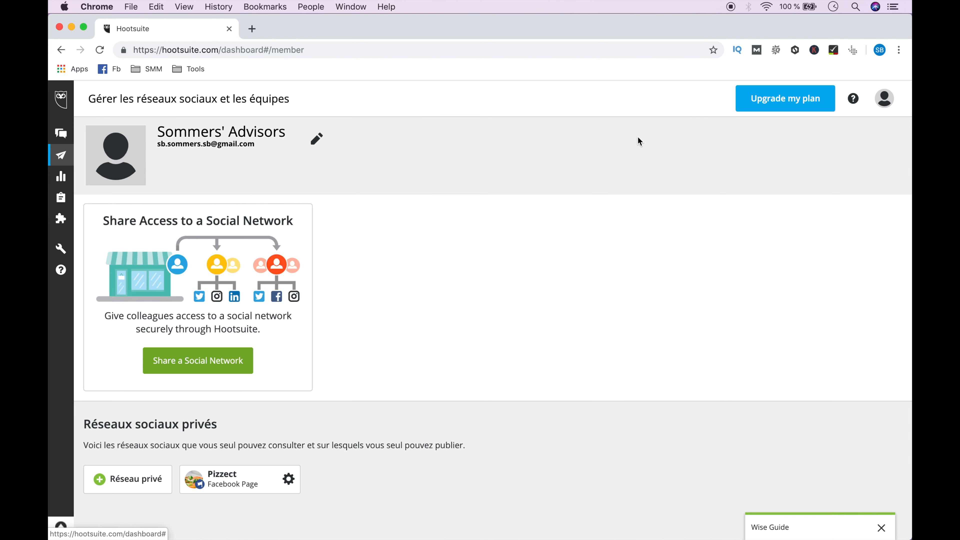
# Step: Start another publication from the editor and open the dialog for adding a social network from its destination list
pyautogui.click(60, 155)
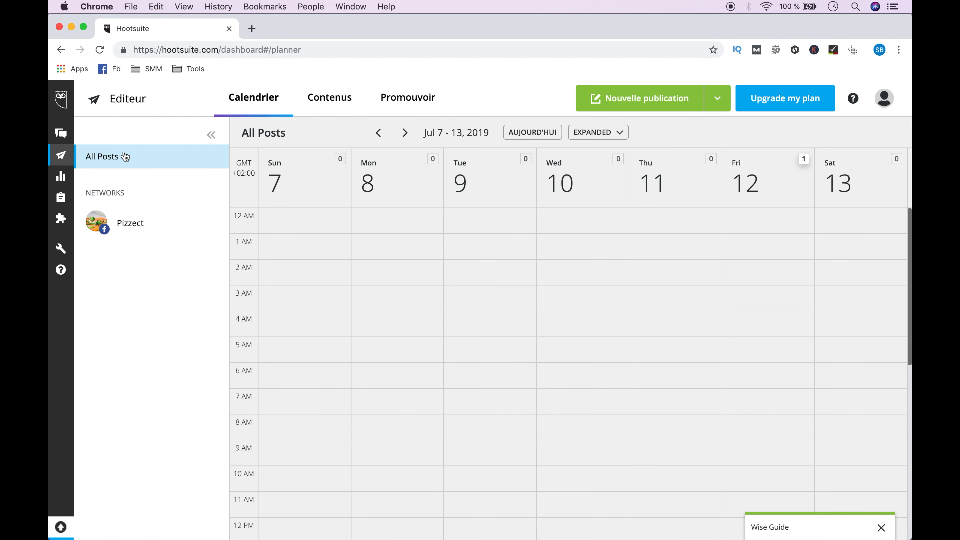
pyautogui.click(667, 106)
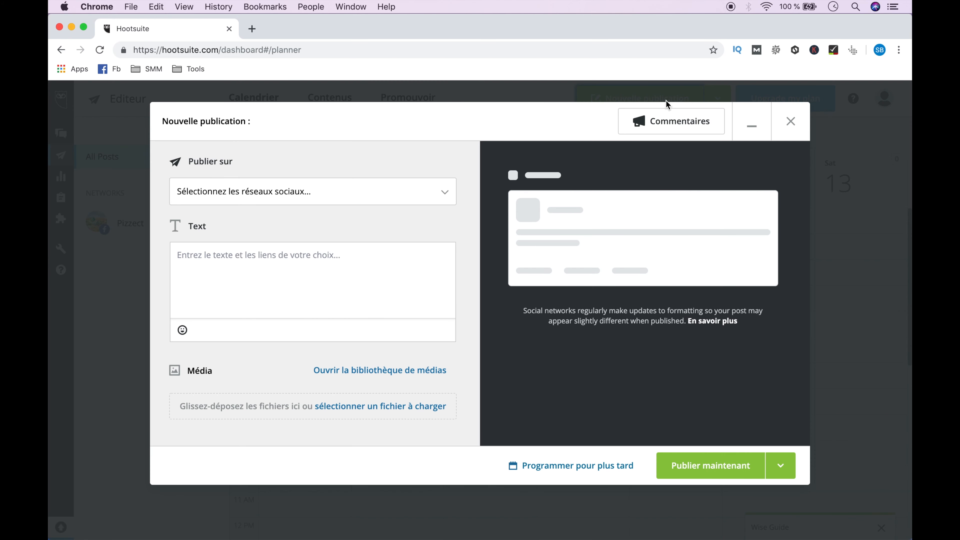
pyautogui.click(445, 193)
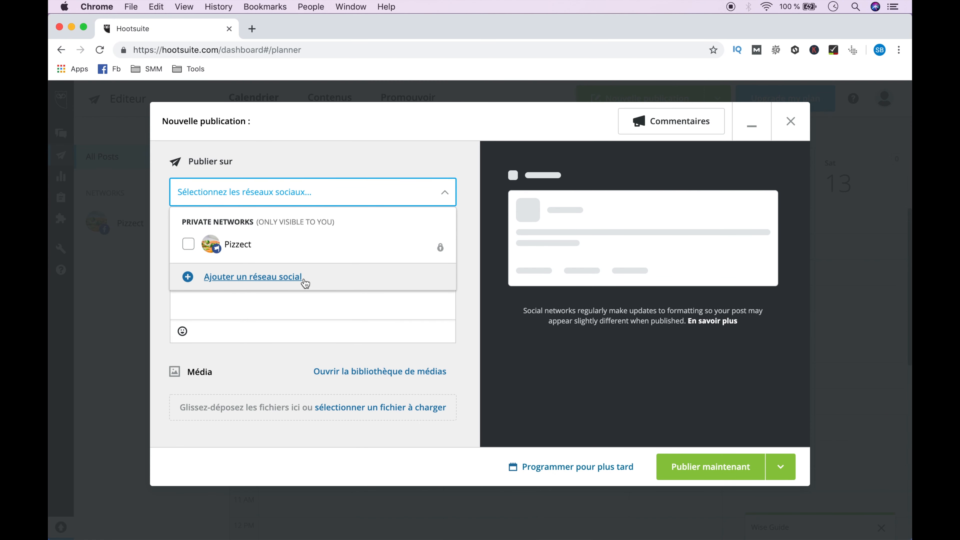
pyautogui.click(304, 282)
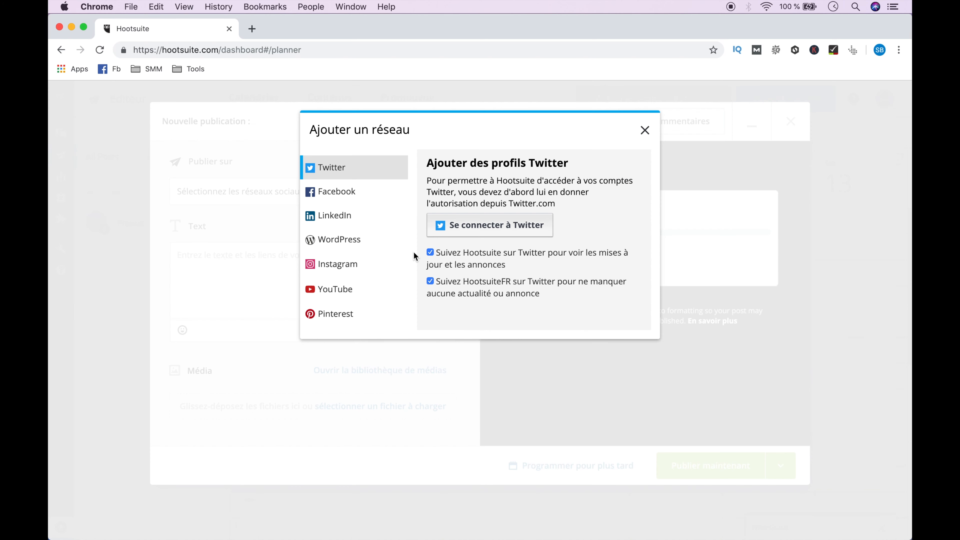
# Step: Connect a Twitter profile with the option to follow Hootsuite unticked, authorize access, and close the new publication
pyautogui.click(430, 253)
pyautogui.click(471, 226)
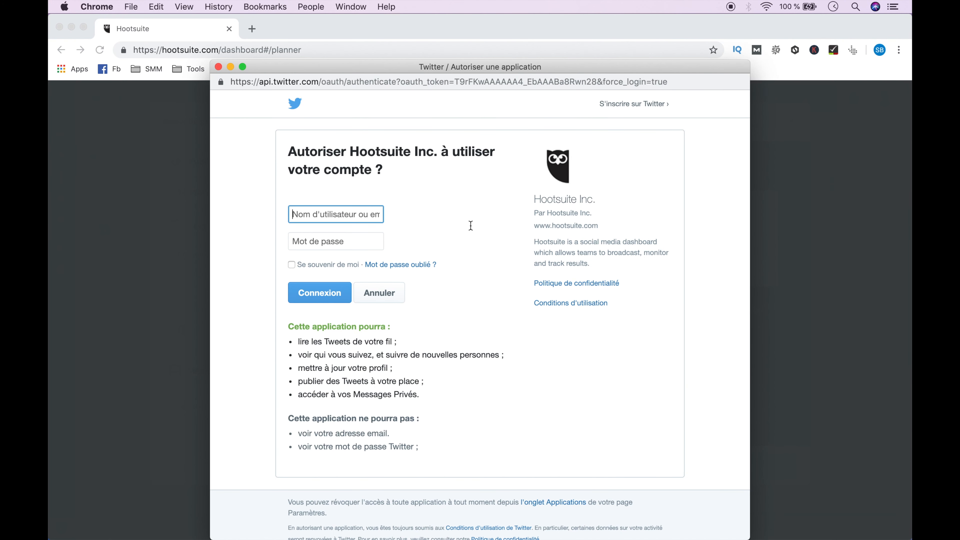
pyautogui.click(327, 303)
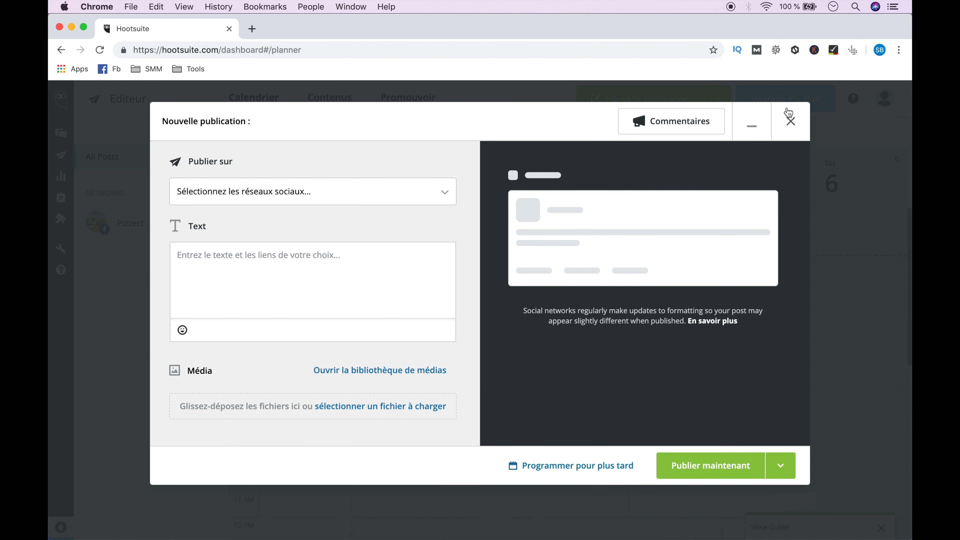
pyautogui.click(788, 119)
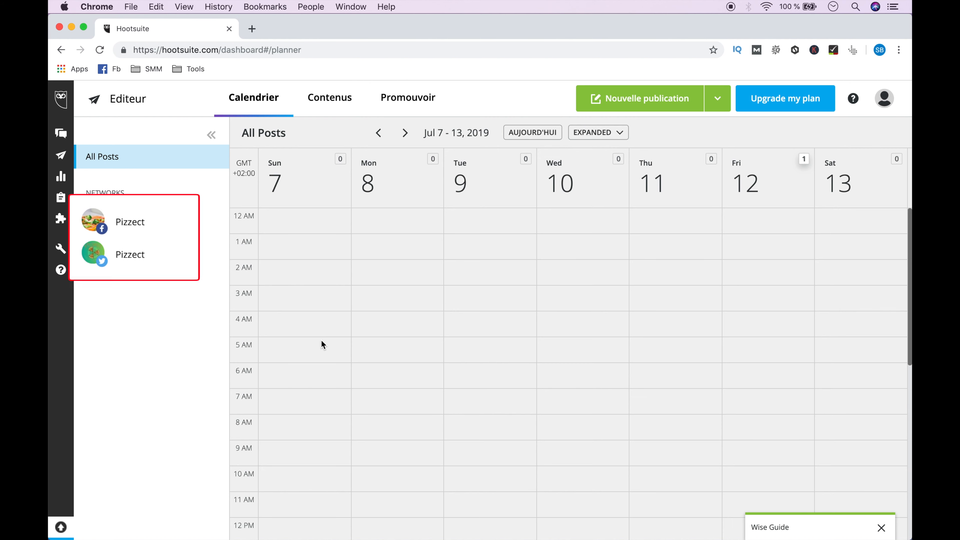
# Step: Start a new publication and request an Instagram connection by adding a social network from its destination list
pyautogui.click(650, 104)
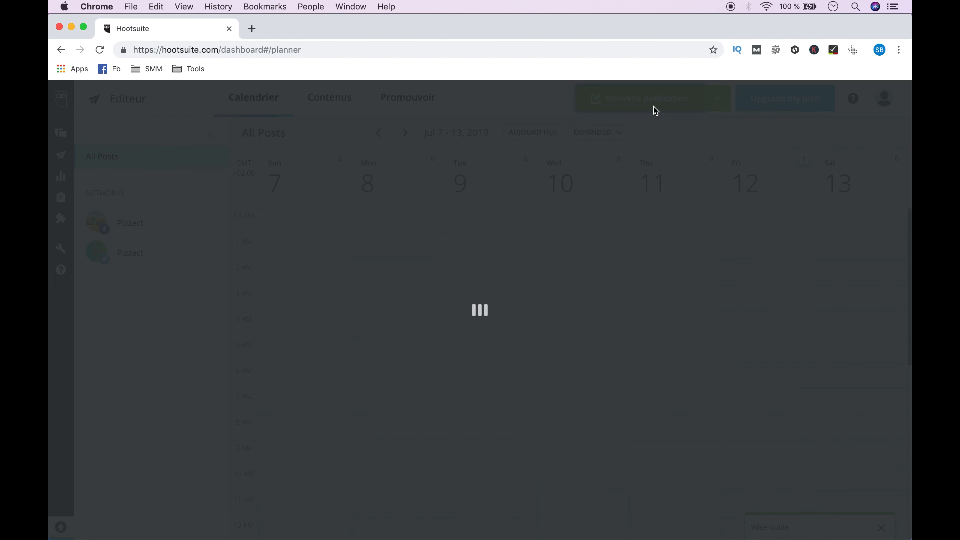
pyautogui.click(434, 192)
pyautogui.click(276, 301)
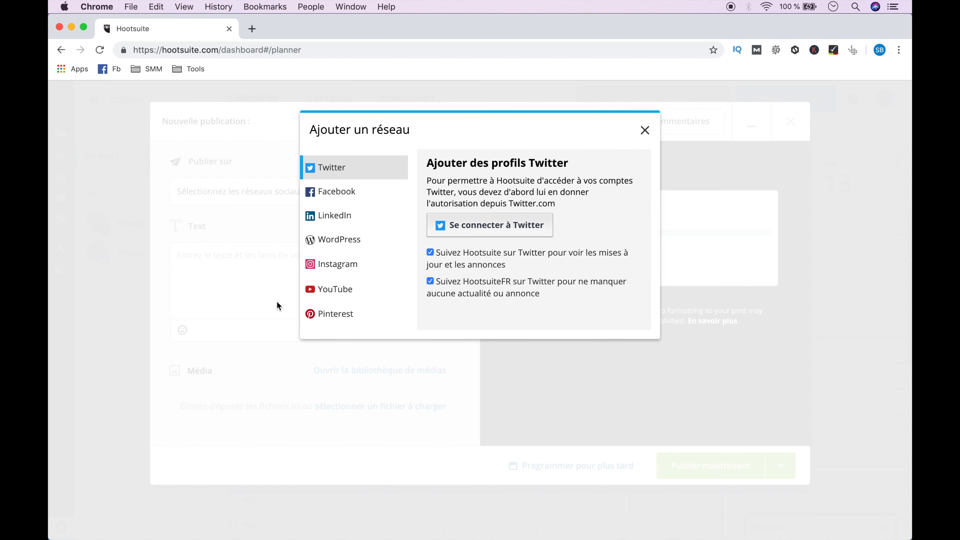
pyautogui.click(336, 270)
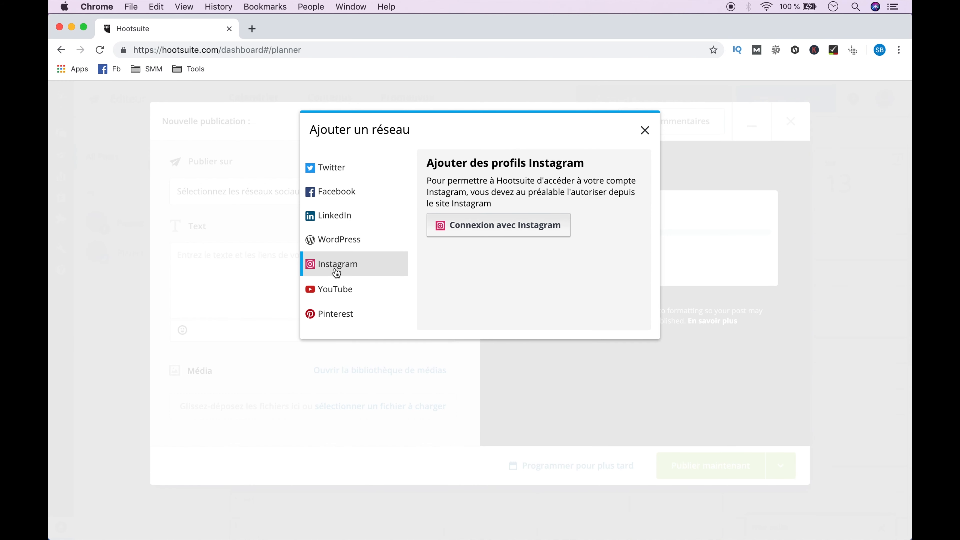
pyautogui.click(483, 225)
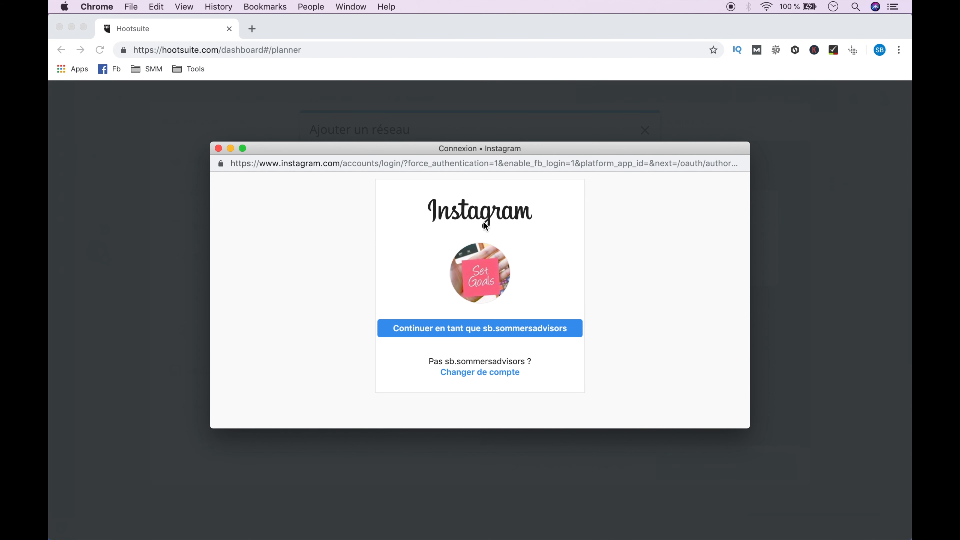
# Step: Continue with the signed-in Instagram account, authorize Hootsuite's access, and skip the Instagram publishing setup
pyautogui.click(499, 334)
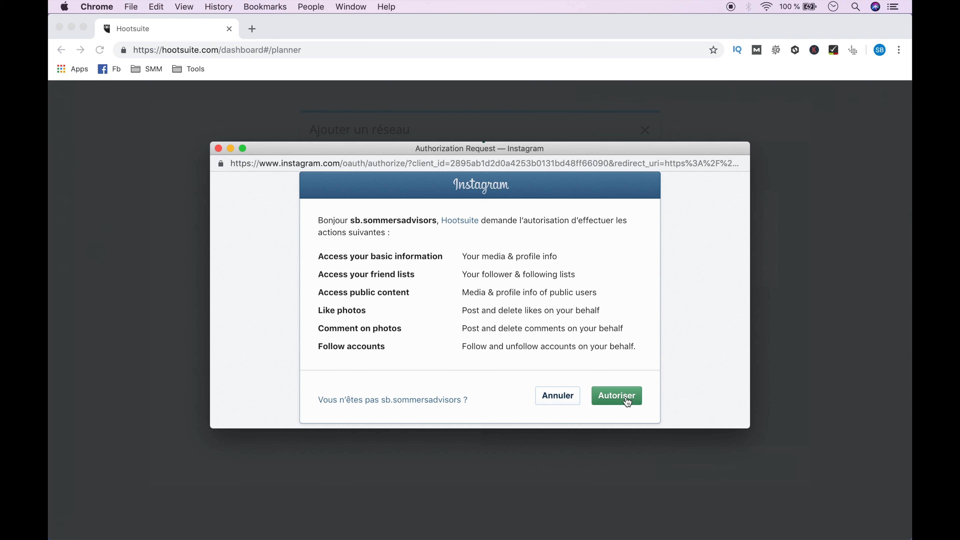
pyautogui.click(627, 398)
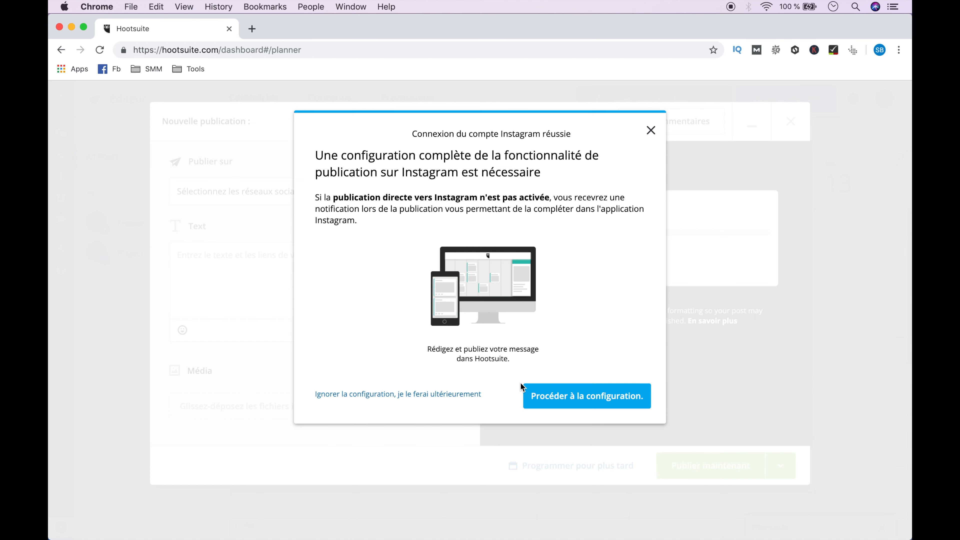
pyautogui.click(453, 395)
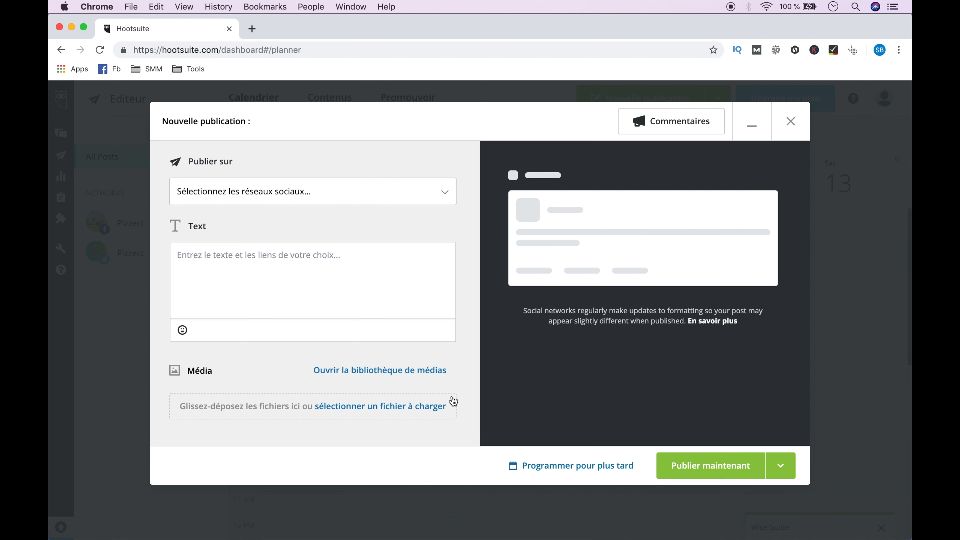
# Step: Replace the open empty draft with a new publication and select the Pizzect Facebook page, Pizzect Twitter profile and connected Instagram account as its destinations
pyautogui.click(789, 121)
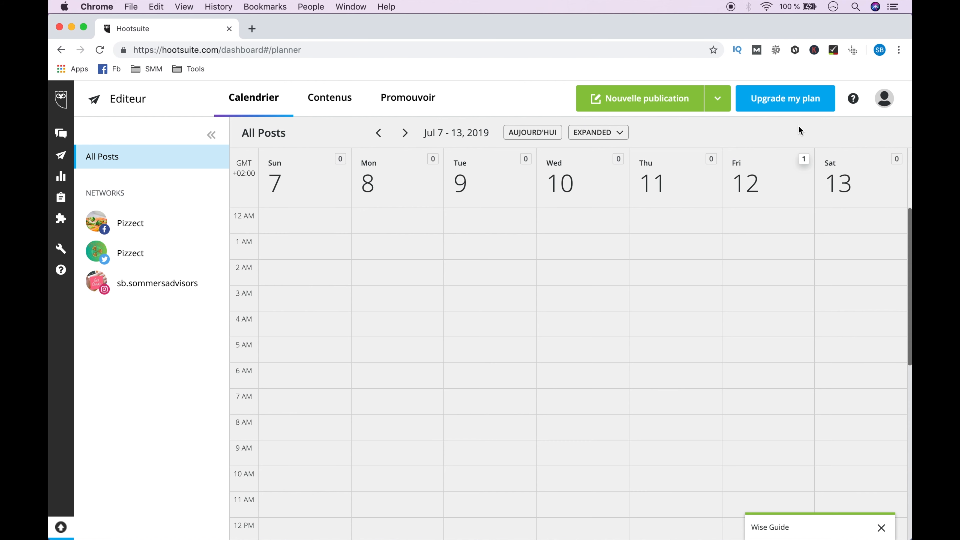
pyautogui.click(667, 102)
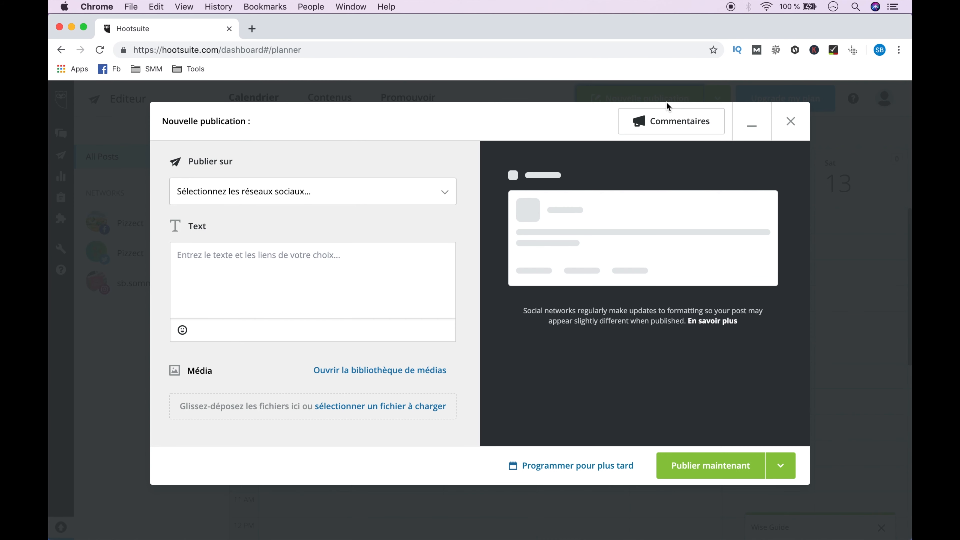
pyautogui.click(444, 192)
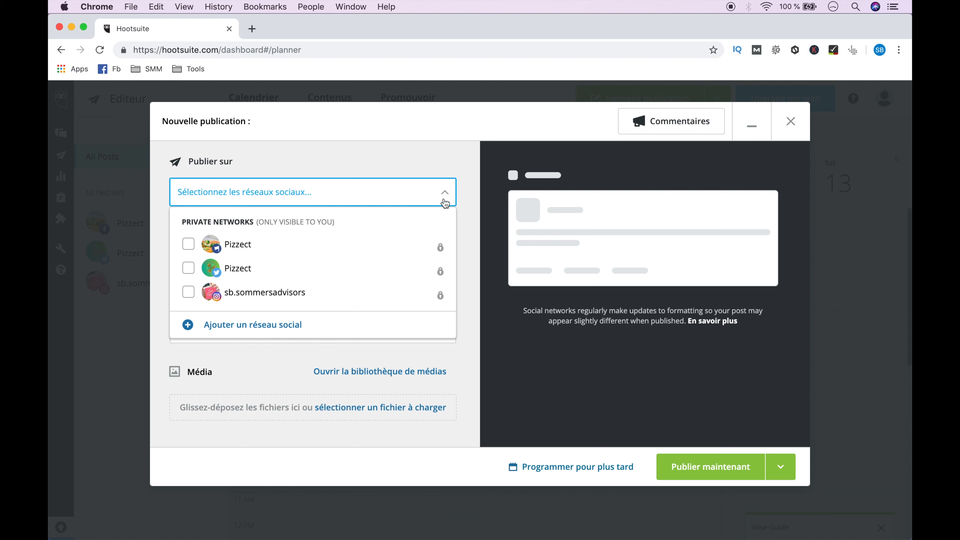
pyautogui.click(189, 245)
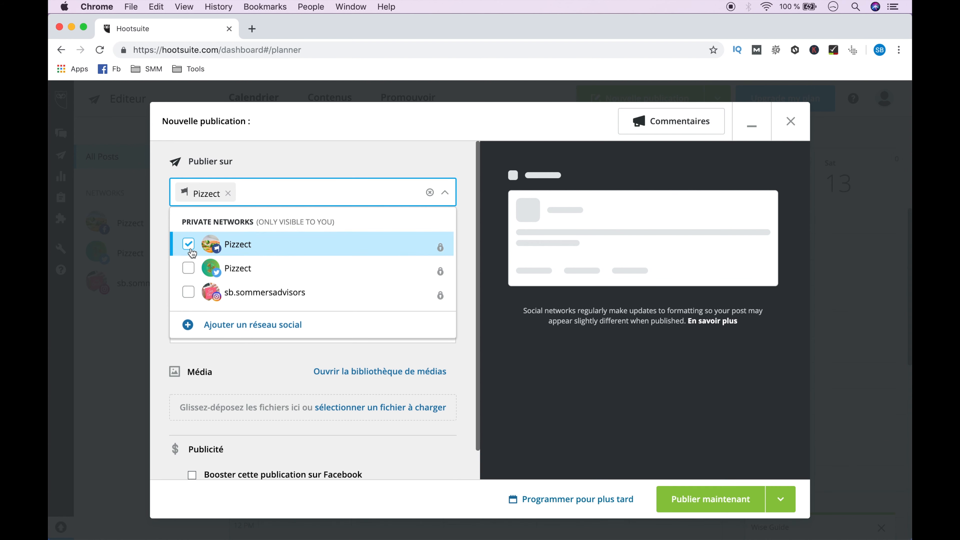
pyautogui.click(189, 268)
pyautogui.click(189, 292)
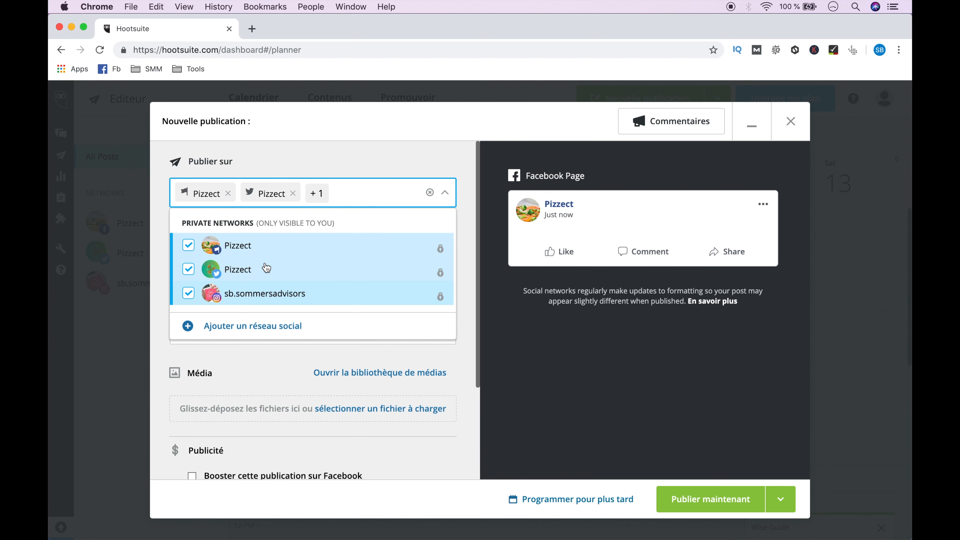
pyautogui.click(472, 243)
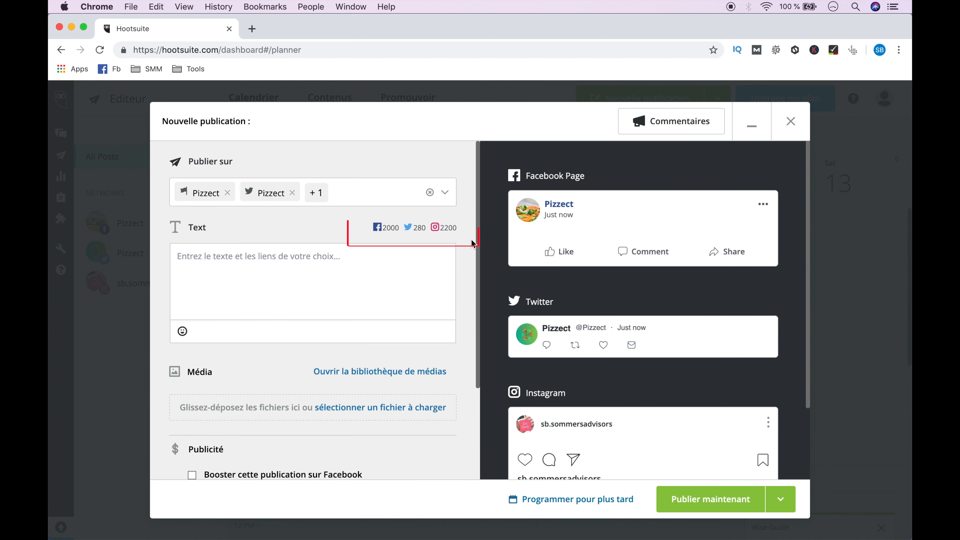